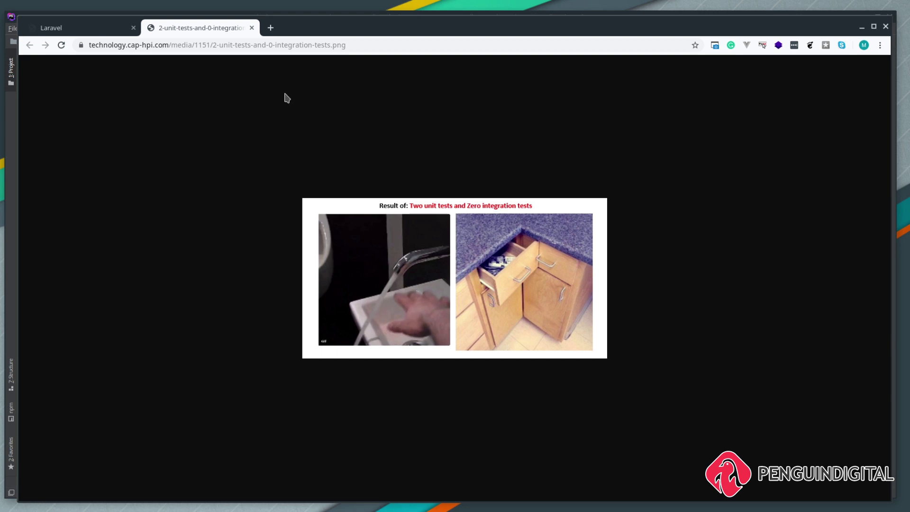
# Switch from the Chrome test-results image back to the PhpStorm login project
pyautogui.hotkey('alt', 'Tab')
# Expand the tests folder and select its Unit, then Feature, subfolders
pyautogui.click(28, 176)
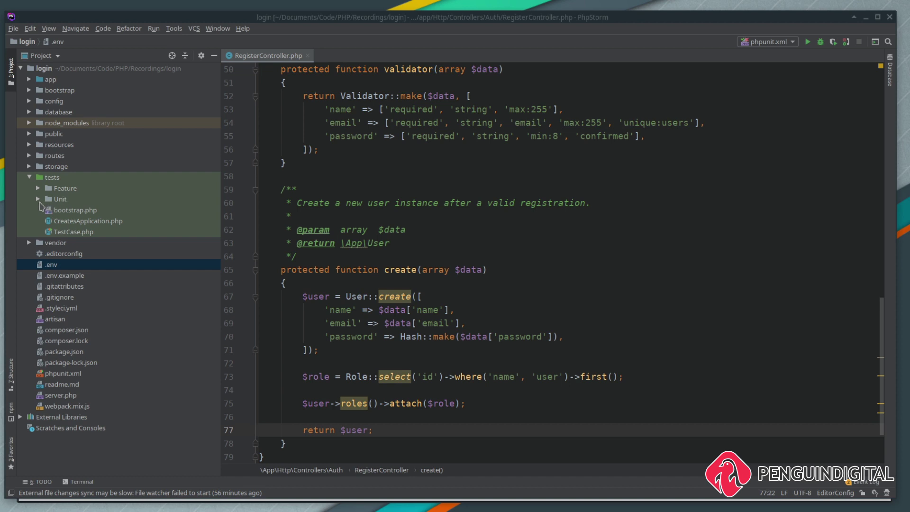
pyautogui.click(53, 201)
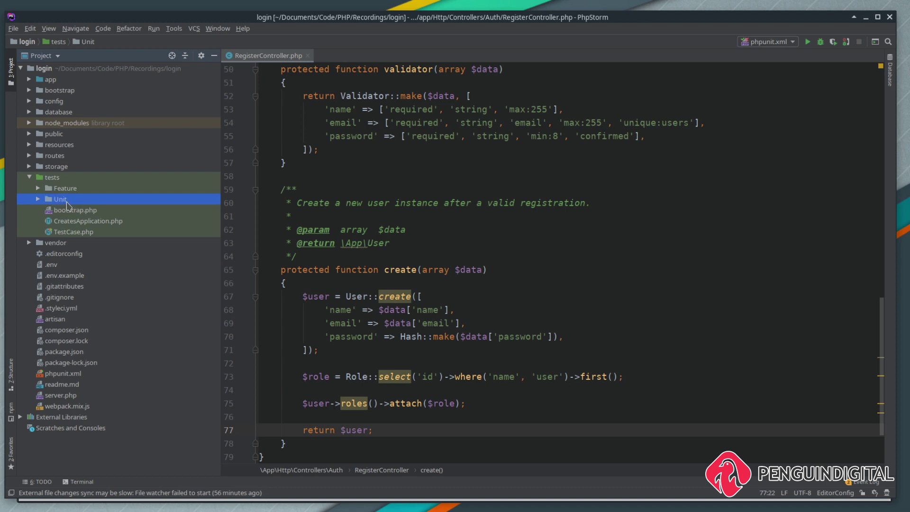
pyautogui.click(65, 190)
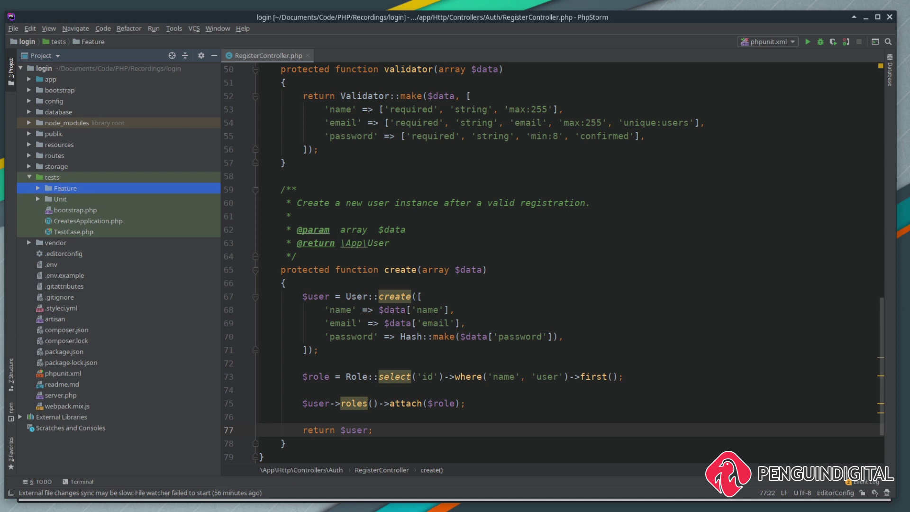
# Run php artisan make:test LoginPageTest in the terminal, without the --unit flag
pyautogui.hotkey('ctrl', 'alt', 't')
pyautogui.write('ph')
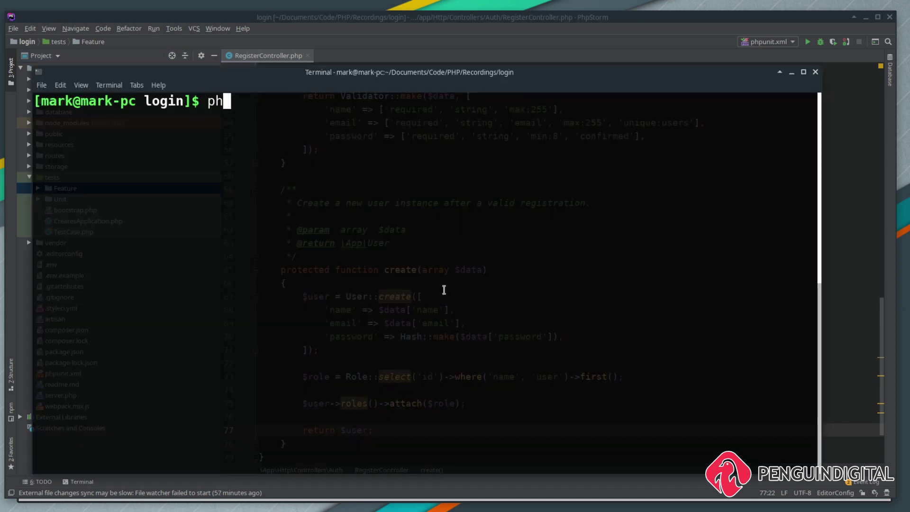
pyautogui.write('p artisan make')
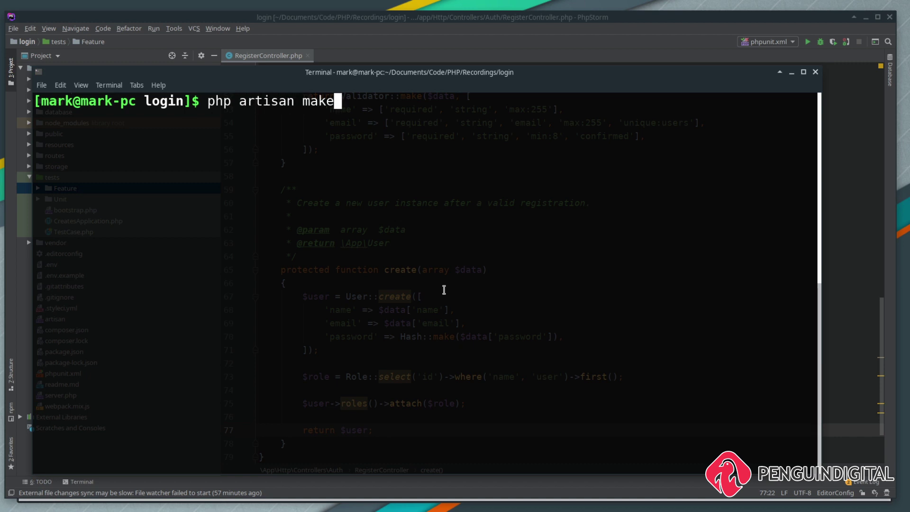
pyautogui.write(':test ')
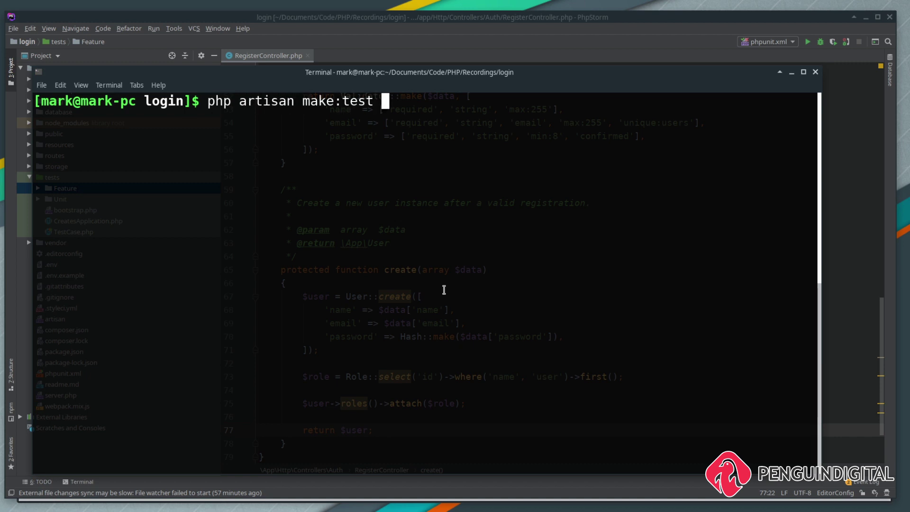
pyautogui.write('Hom')
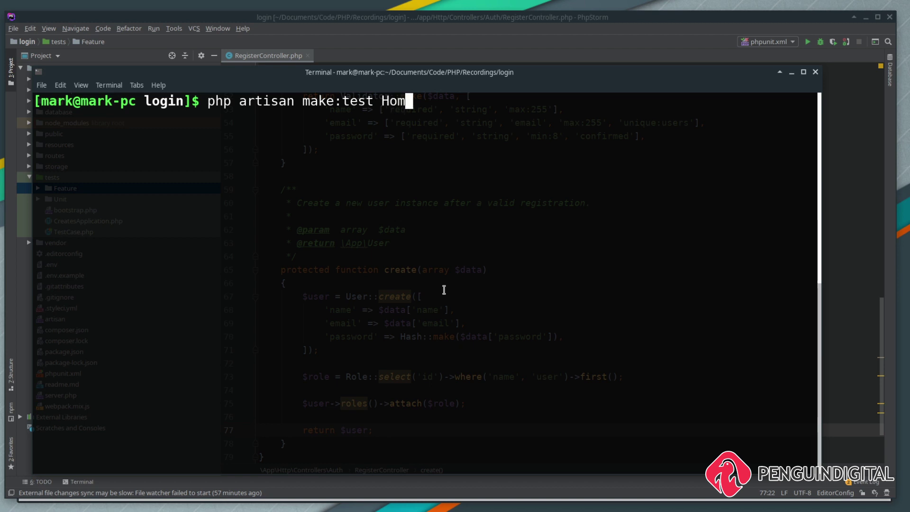
pyautogui.write('page')
pyautogui.hotkey('ctrl', 'w')
pyautogui.write('LoginPageT')
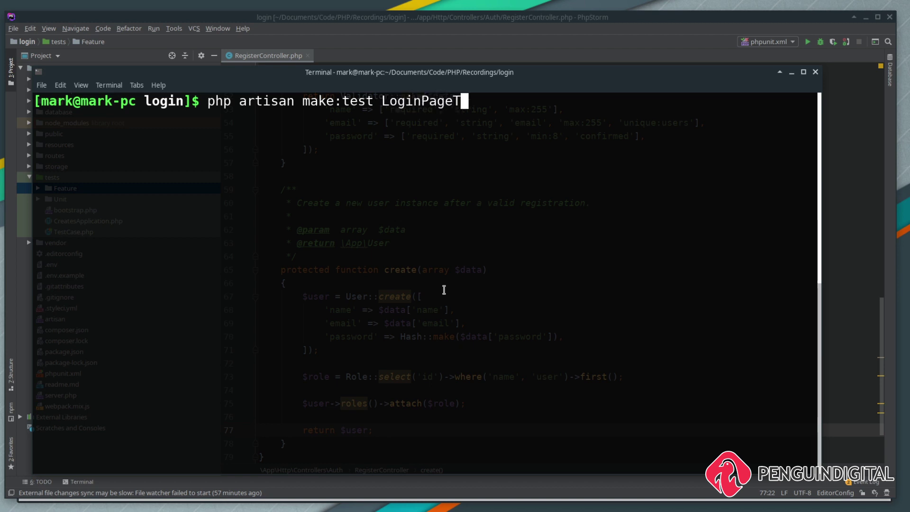
pyautogui.write('est ')
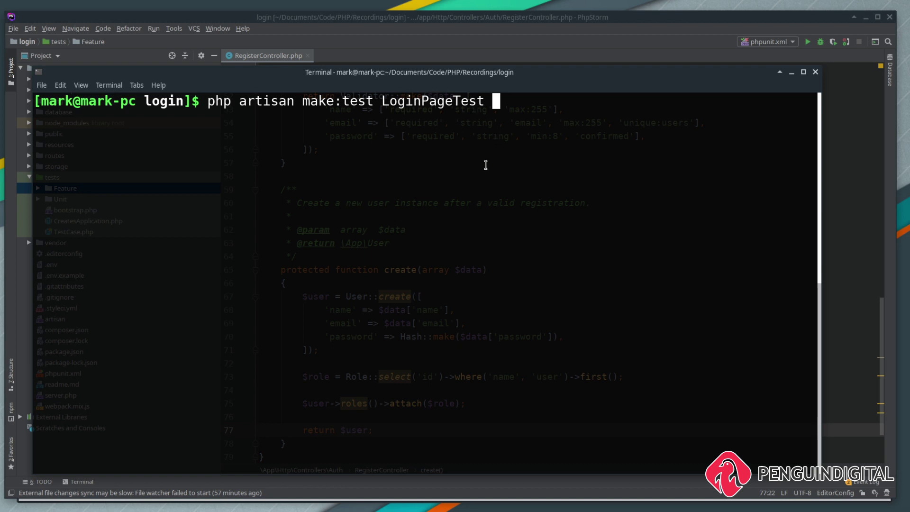
pyautogui.write('--')
pyautogui.write('unit')
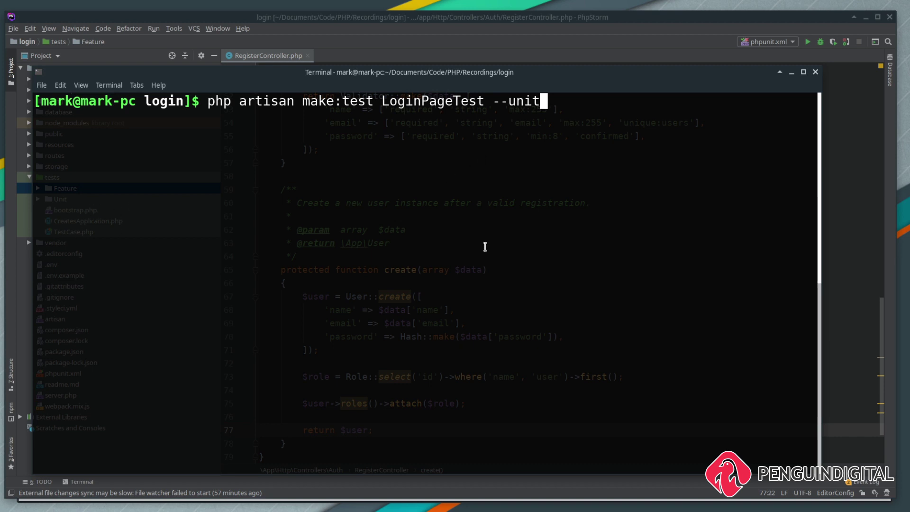
pyautogui.press('BackSpace')
pyautogui.press('BackSpace')
pyautogui.press('BackSpace')
pyautogui.press('BackSpace')
pyautogui.press('BackSpace')
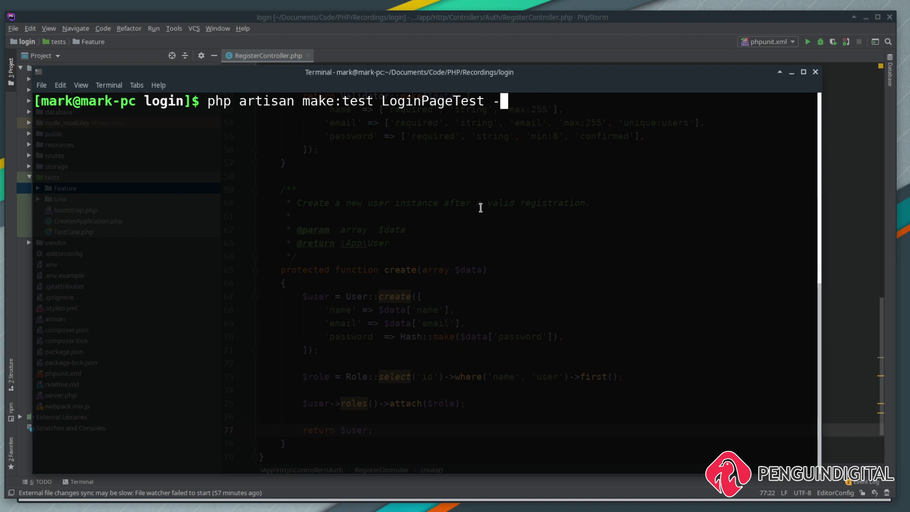
pyautogui.press('BackSpace')
pyautogui.press('BackSpace')
pyautogui.press('Return')
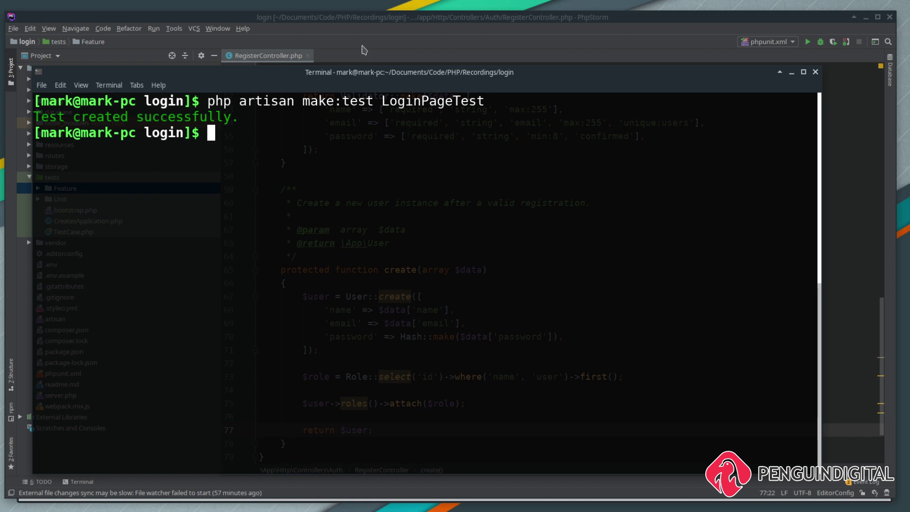
# Open tests/Feature/LoginPageTest.php and change its request from '/' to '/login'
pyautogui.click(362, 50)
pyautogui.click(38, 188)
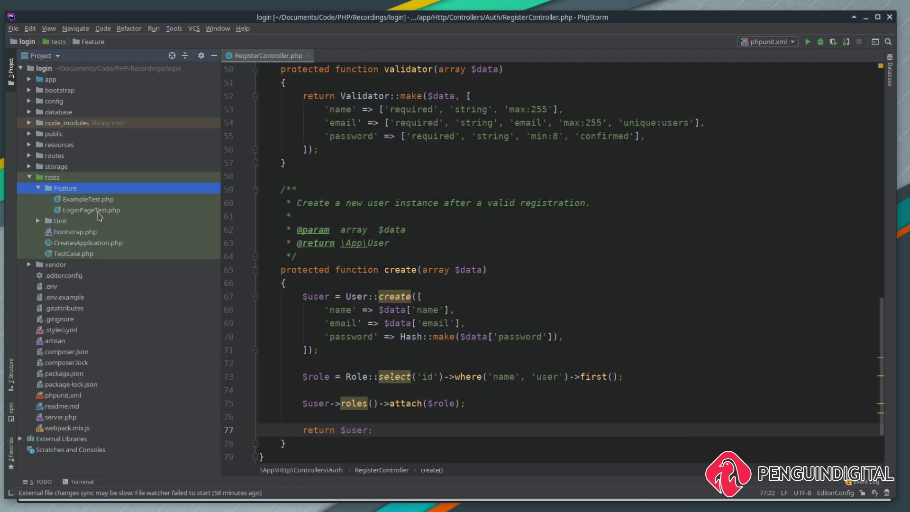
pyautogui.doubleClick(97, 211)
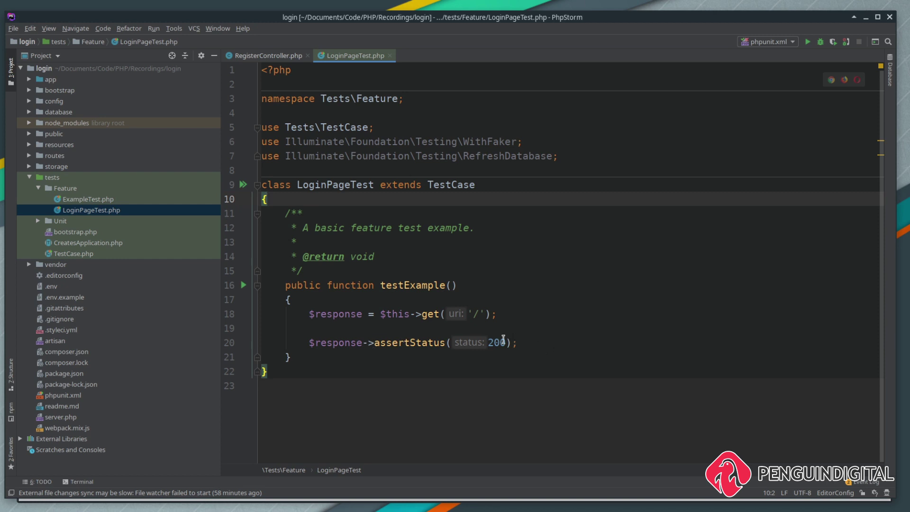
pyautogui.click(478, 314)
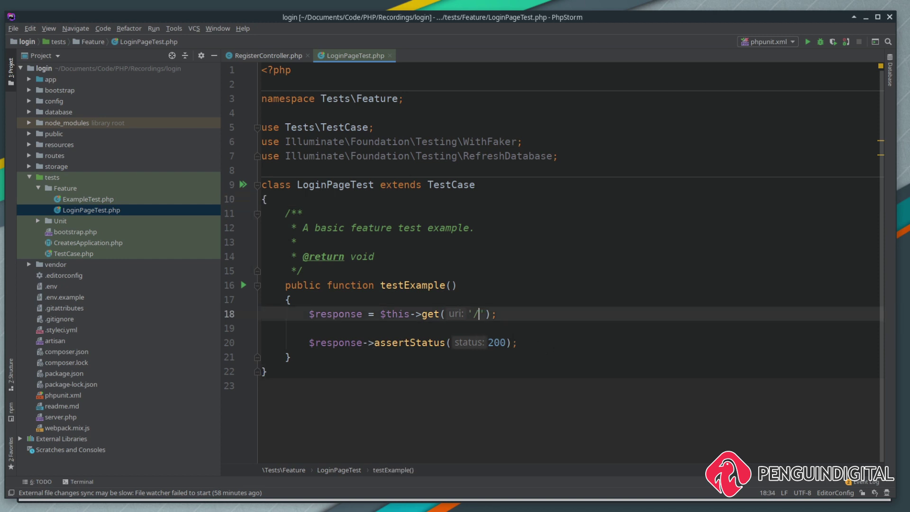
pyautogui.write('login')
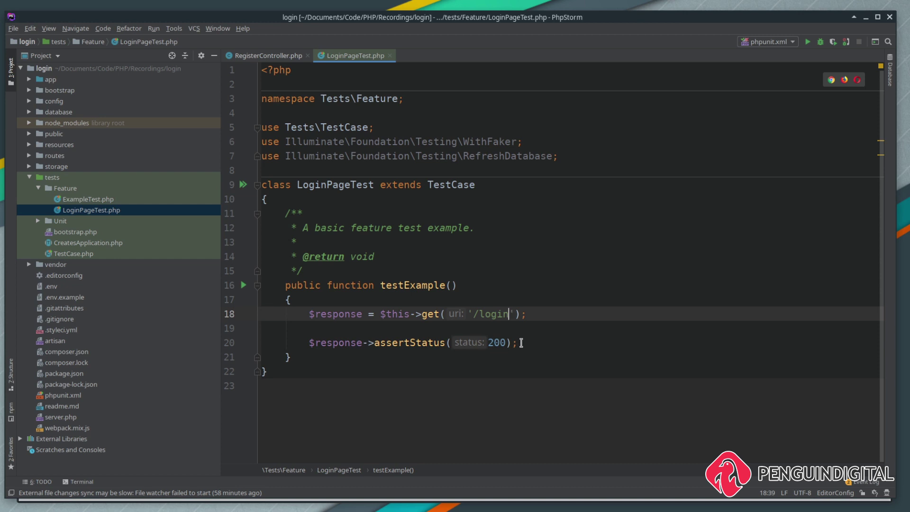
pyautogui.hotkey('alt', 'Tab')
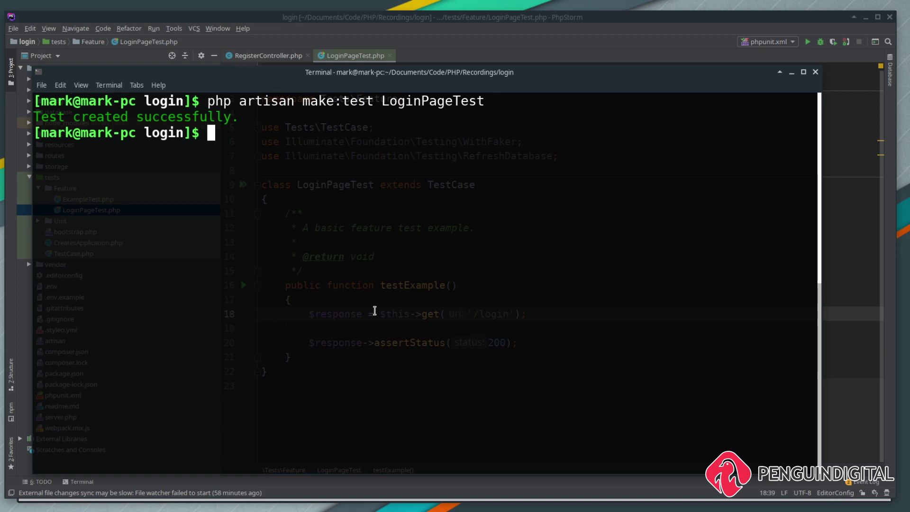
pyautogui.write('./vendor/')
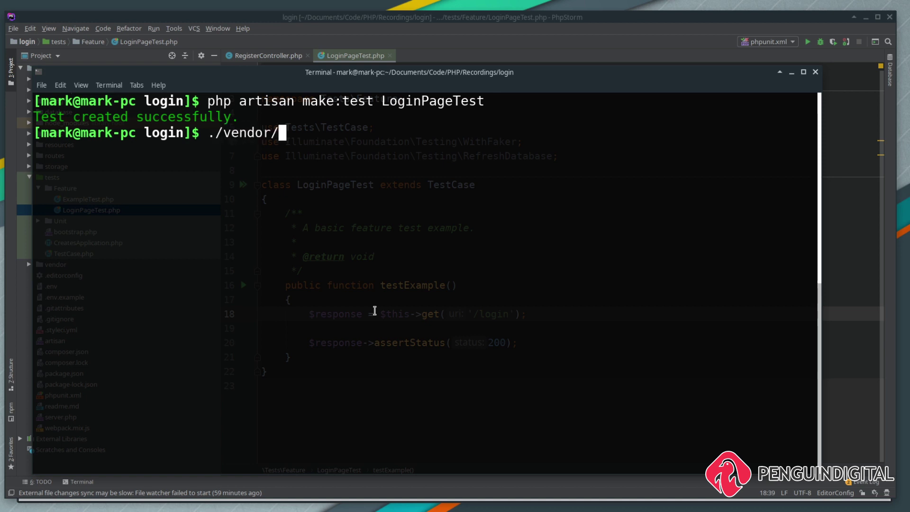
pyautogui.write('b')
pyautogui.write('in/')
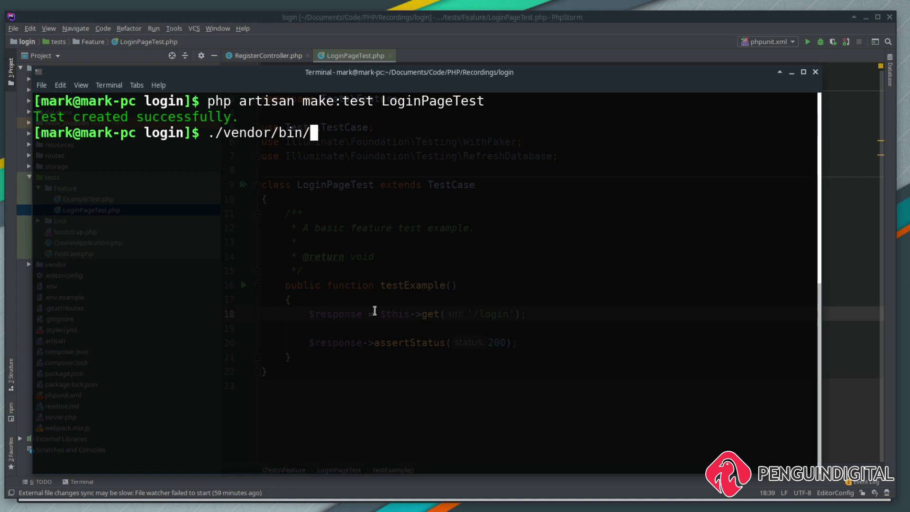
pyautogui.write('phpu')
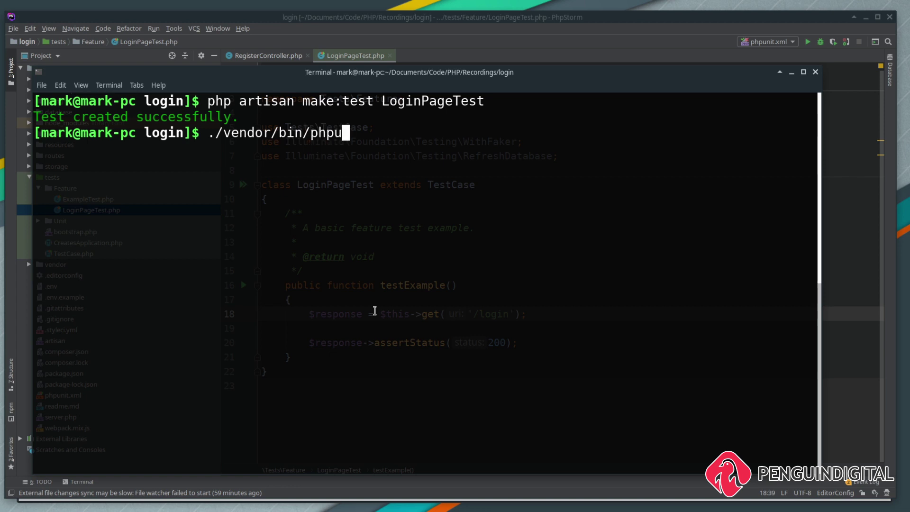
pyautogui.write('nit')
# Run ./vendor/bin/phpunit and get OK with 3 tests and 3 assertions
pyautogui.press('Return')
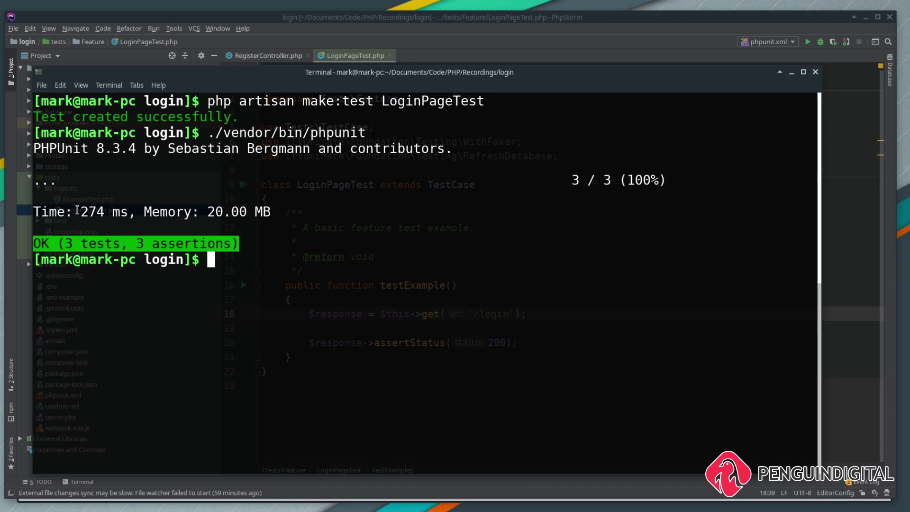
# Rename LoginPageTest's testExample method to testLoginPage
pyautogui.click(413, 272)
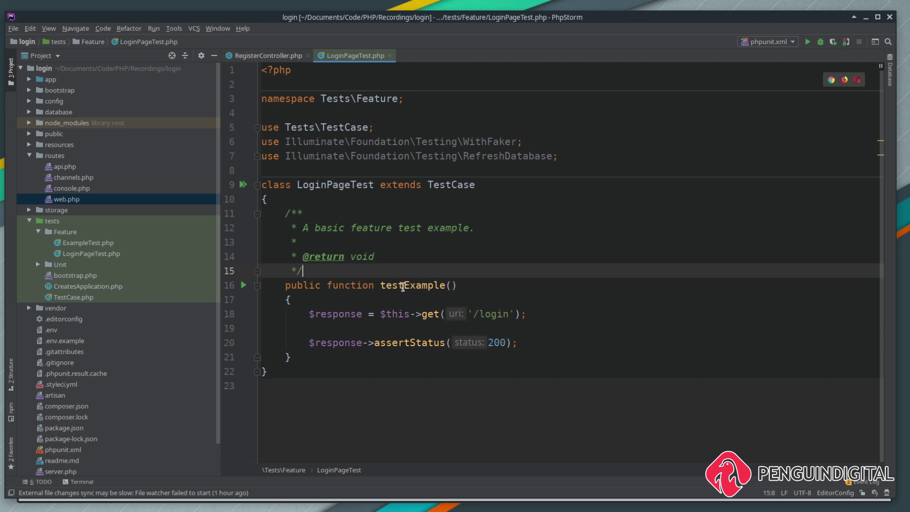
pyautogui.click(405, 285)
pyautogui.hotkey('shift', 'Right')
pyautogui.hotkey('shift', 'Right')
pyautogui.hotkey('shift', 'Right')
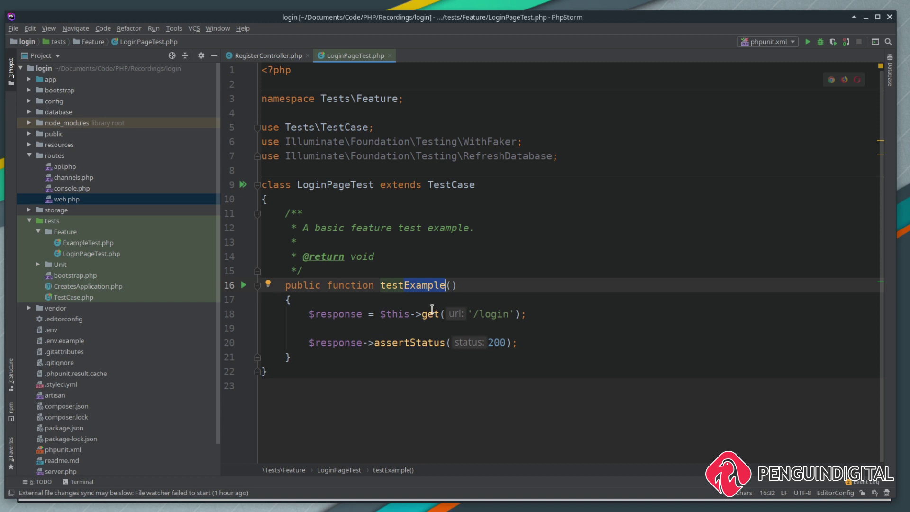
pyautogui.write('Lo')
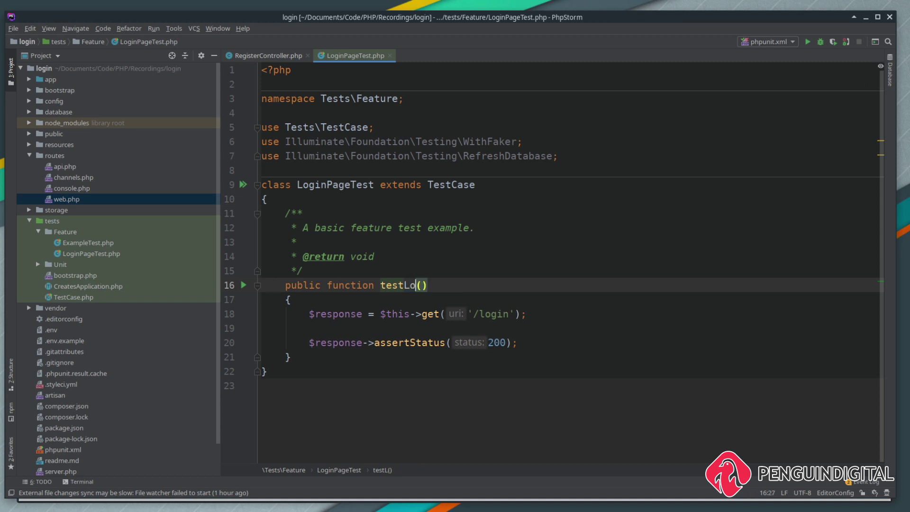
pyautogui.write('ginPage')
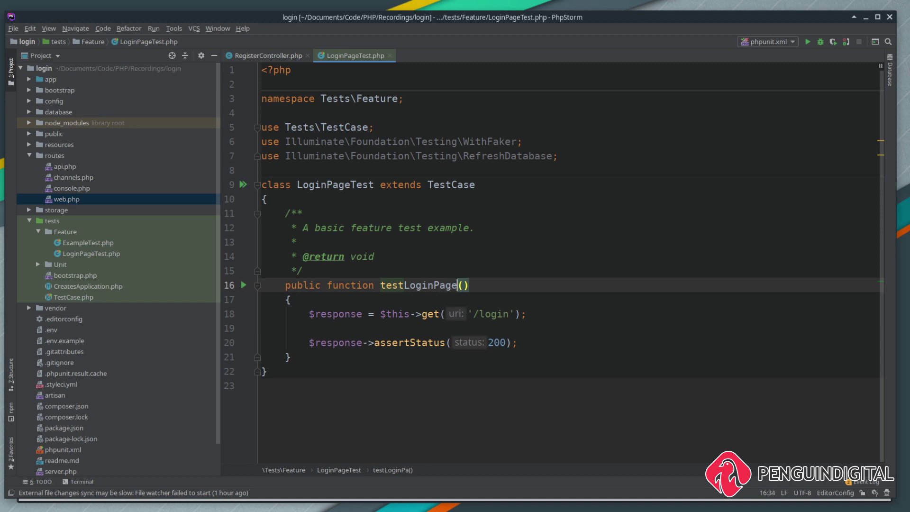
pyautogui.press('Down')
pyautogui.press('Down')
pyautogui.press('Down')
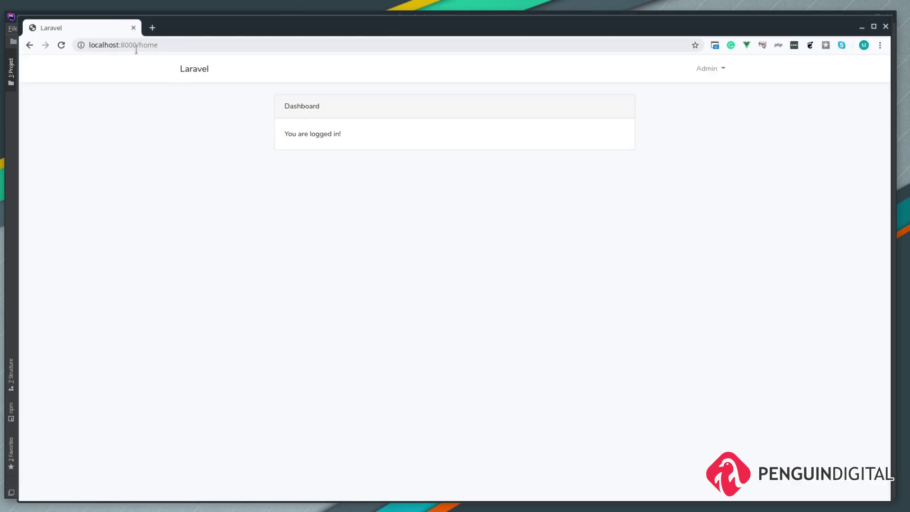
# Log out of the Admin account and load localhost:8000/home, landing on /login
pyautogui.click(719, 70)
pyautogui.click(690, 91)
pyautogui.click(169, 44)
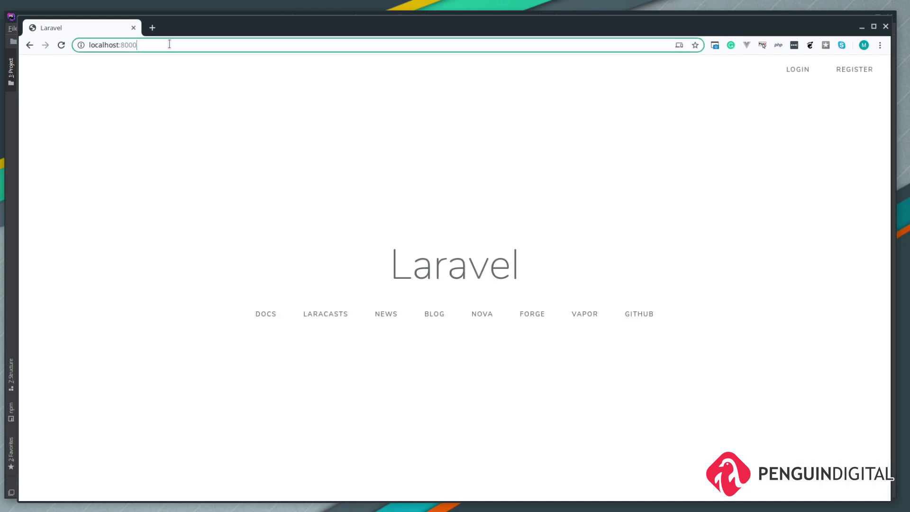
pyautogui.write('/ho')
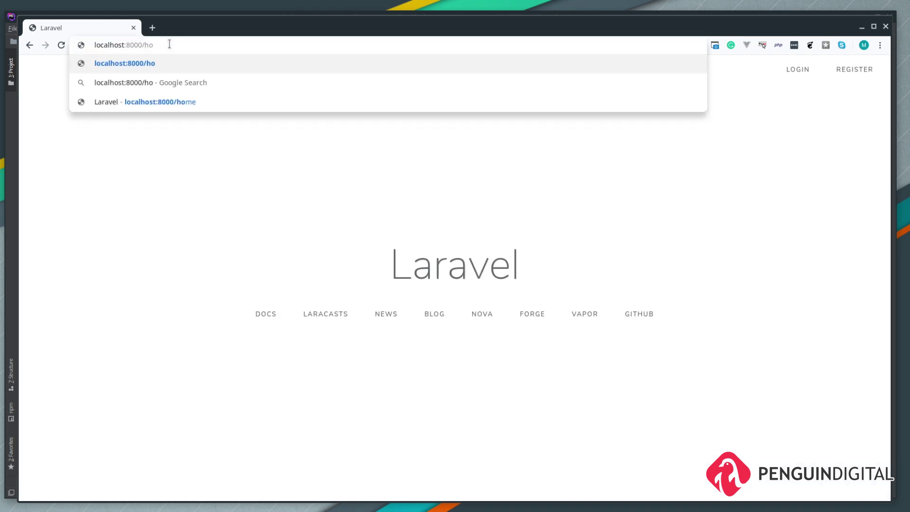
pyautogui.write('me')
pyautogui.press('Return')
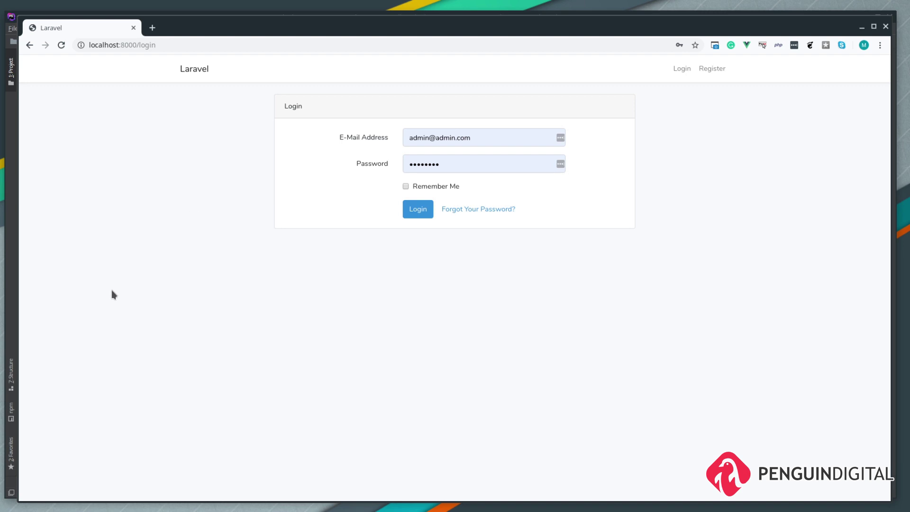
# Bring the terminal forward to start the make:test UserRedirectedWithNoLogin command
pyautogui.hotkey('alt', 'Tab')
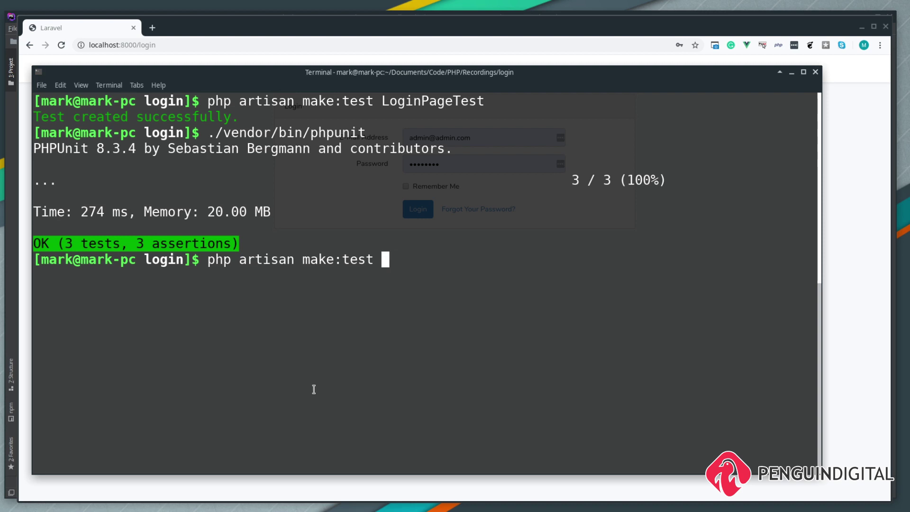
pyautogui.write('UserRedir')
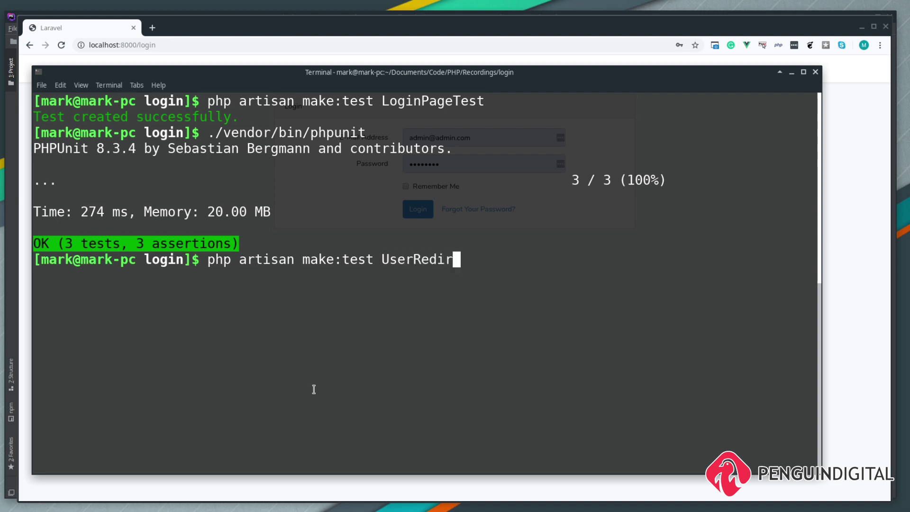
pyautogui.write('ectedWi')
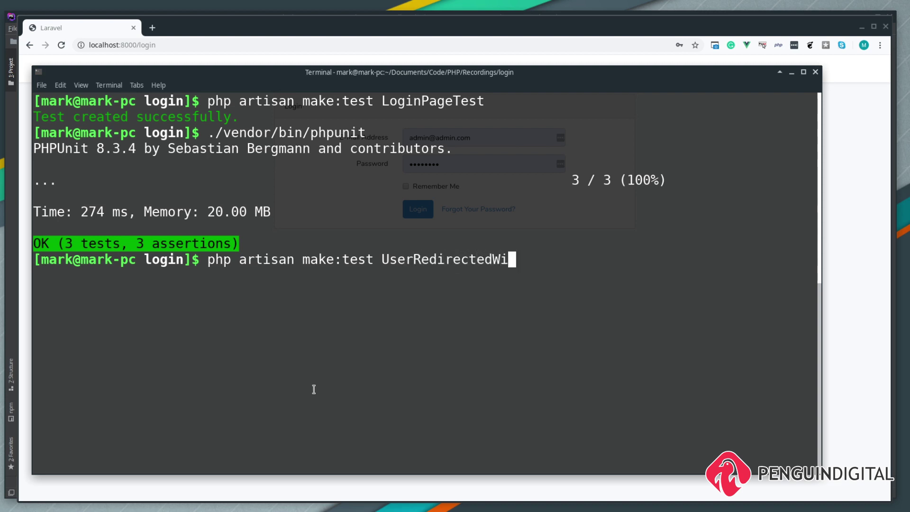
pyautogui.write('thNoLogi')
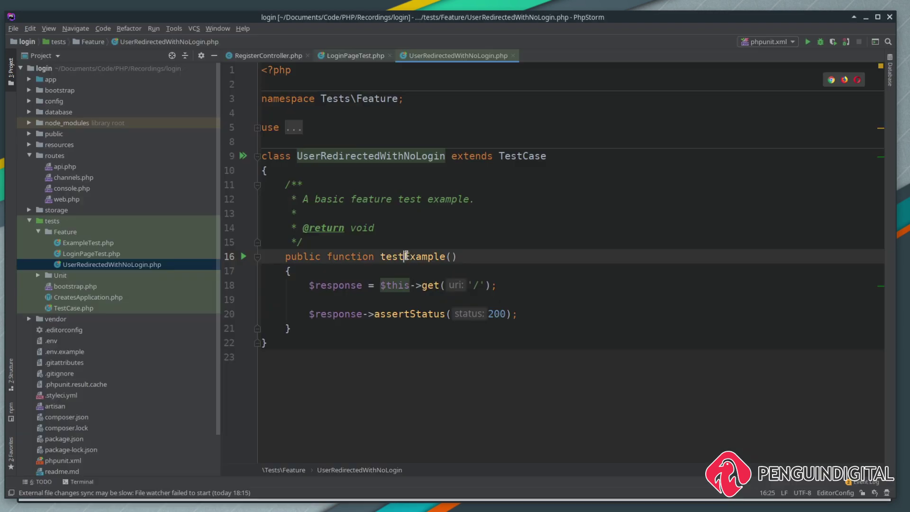
# Rename the method to testUserIsRedirectedWithNoLogin and make it request '/home'
pyautogui.hotkey('shift', 'Right')
pyautogui.hotkey('shift', 'Right')
pyautogui.hotkey('shift', 'Right')
pyautogui.hotkey('shift', 'Right')
pyautogui.hotkey('shift', 'Right')
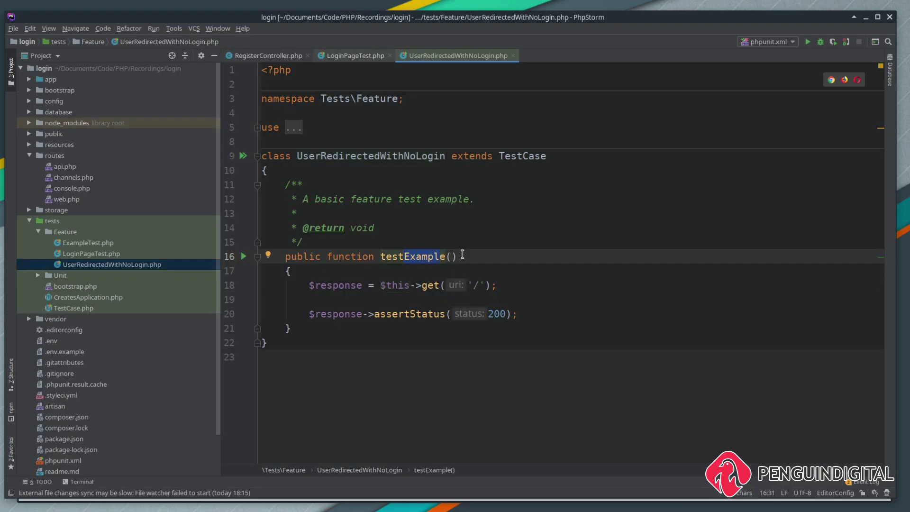
pyautogui.press('BackSpace')
pyautogui.write('UserIs')
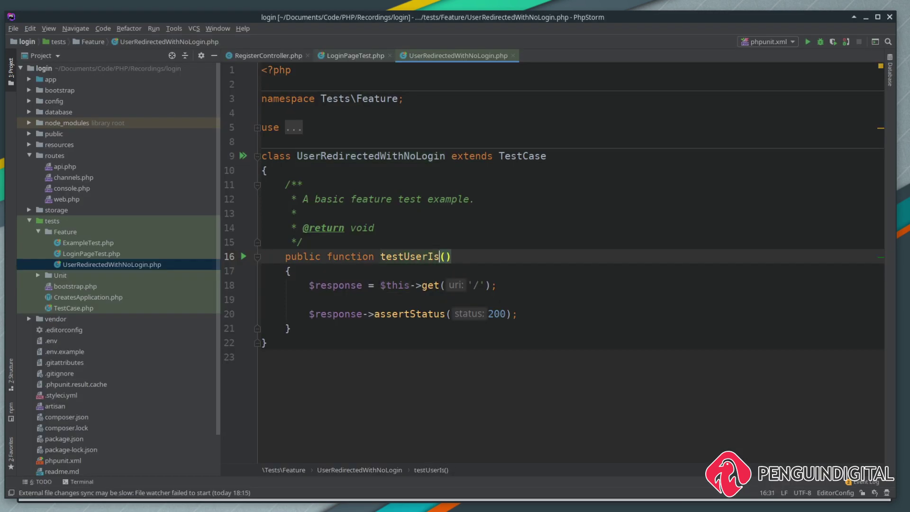
pyautogui.write('Redire')
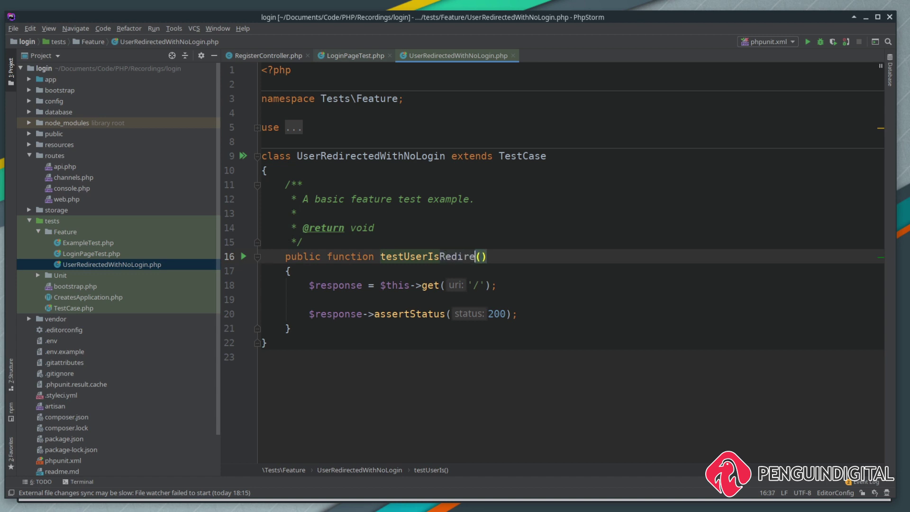
pyautogui.write('ctedWithN')
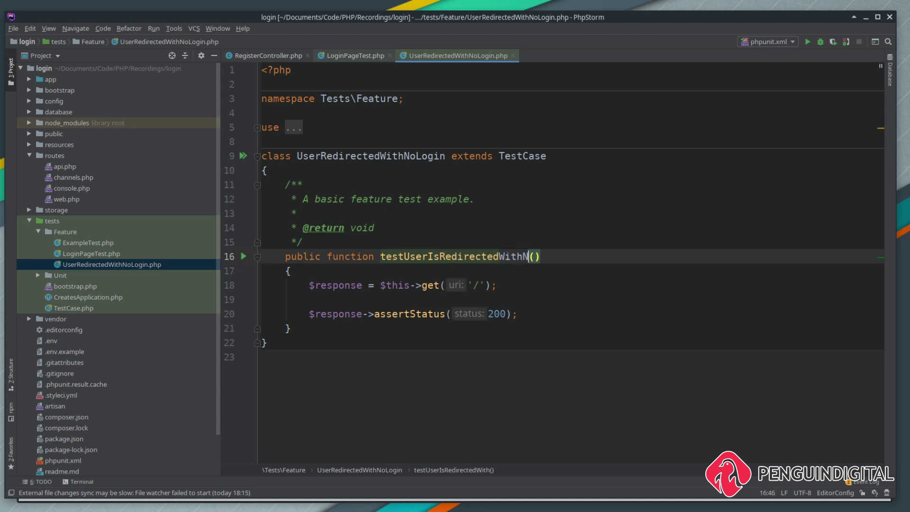
pyautogui.write('oLogin')
pyautogui.click(481, 286)
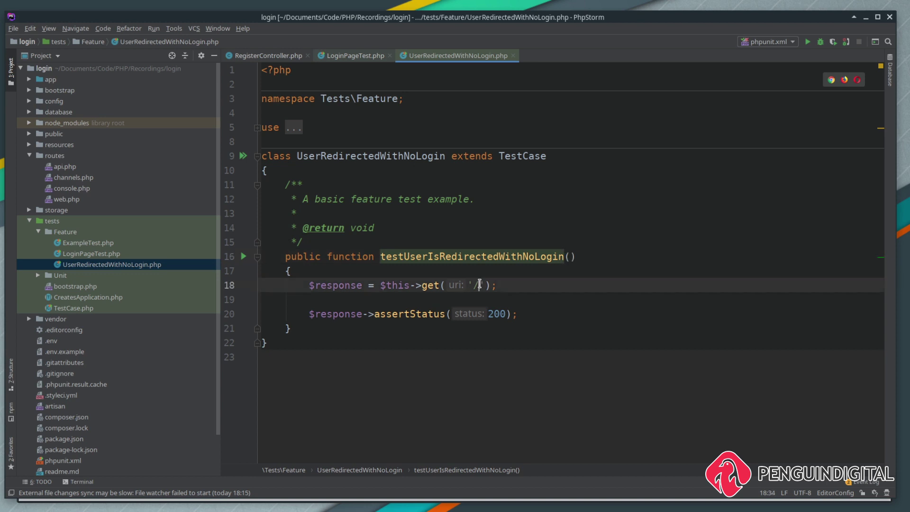
pyautogui.write('home')
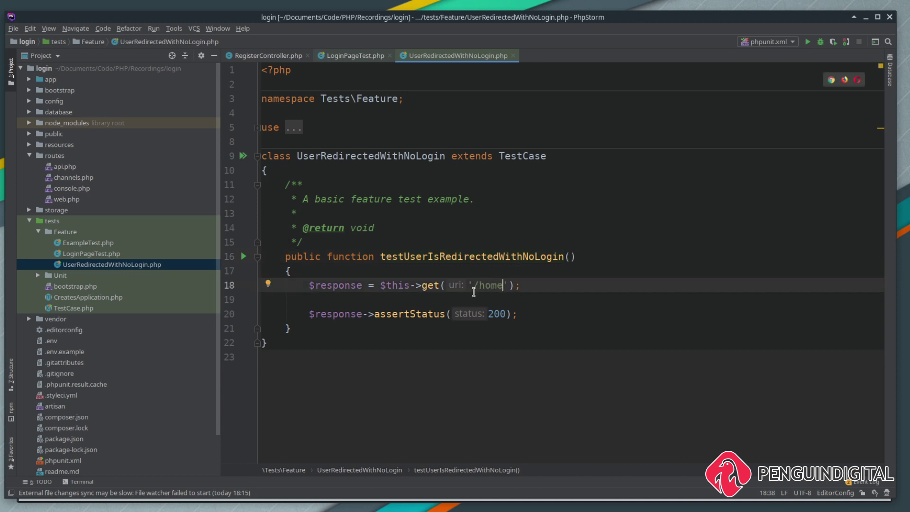
# Replace assertStatus(200) with assertRedirect(route('login')), then recall the phpunit command
pyautogui.doubleClick(497, 314)
pyautogui.press('BackSpace')
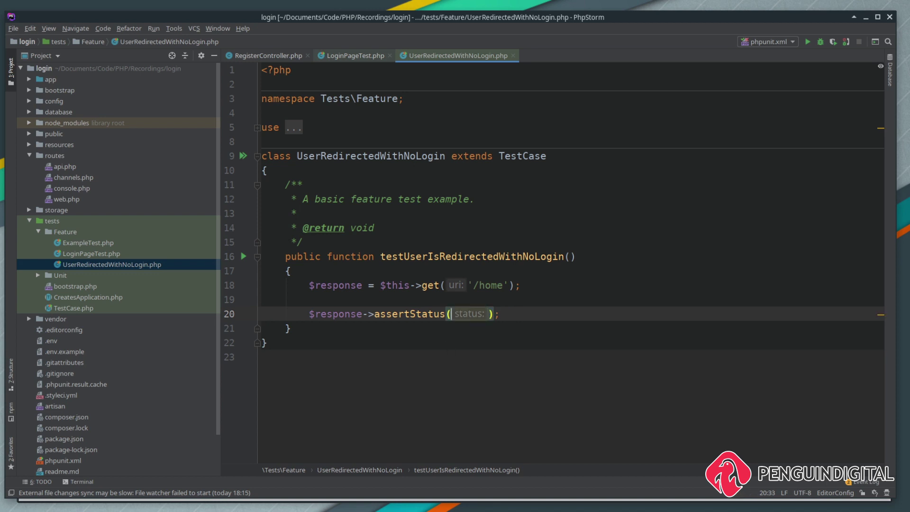
pyautogui.press('BackSpace')
pyautogui.press('BackSpace')
pyautogui.press('BackSpace')
pyautogui.press('BackSpace')
pyautogui.press('BackSpace')
pyautogui.press('BackSpace')
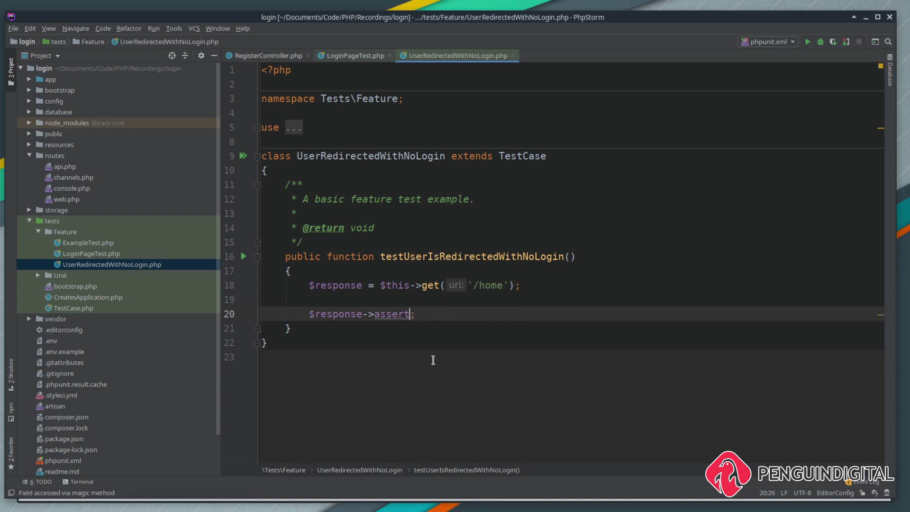
pyautogui.write('Redirect')
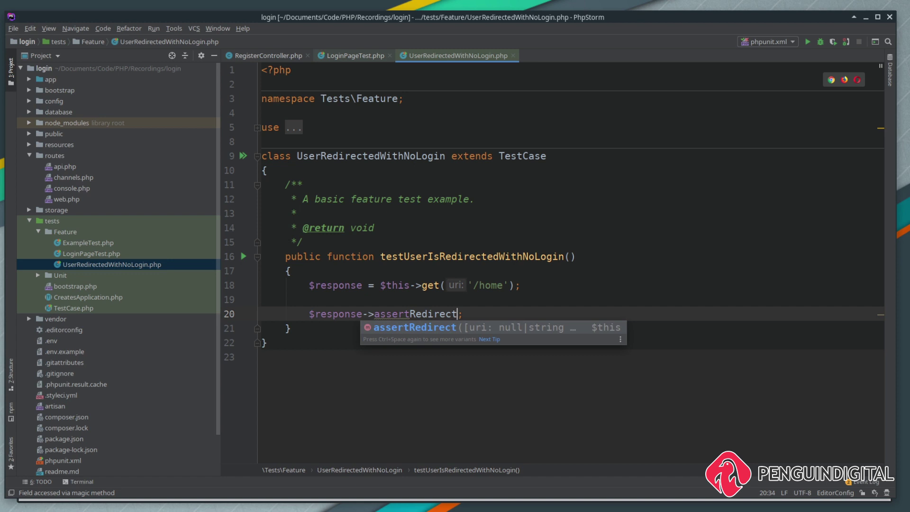
pyautogui.press('Return')
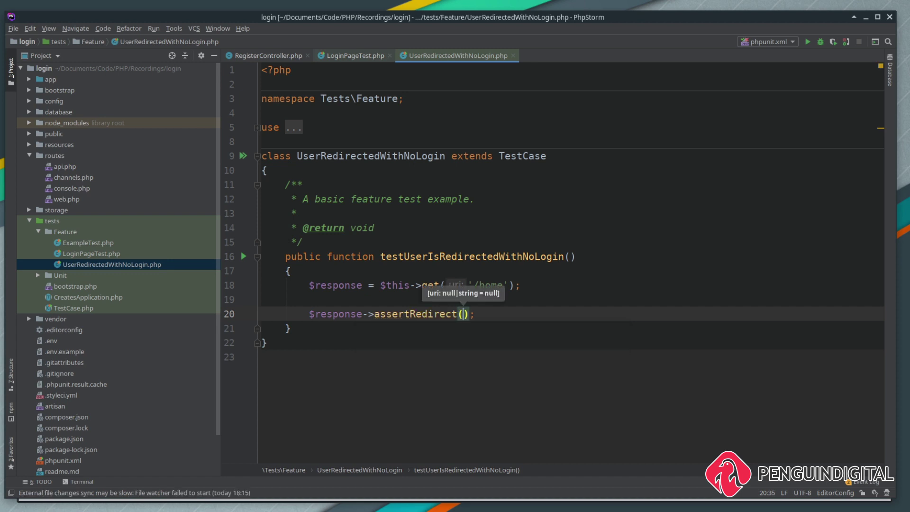
pyautogui.write('route')
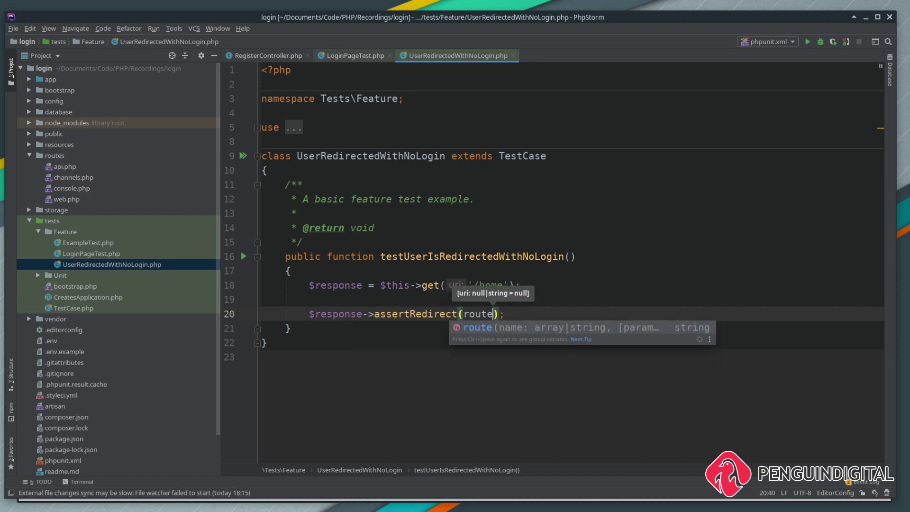
pyautogui.press('Return')
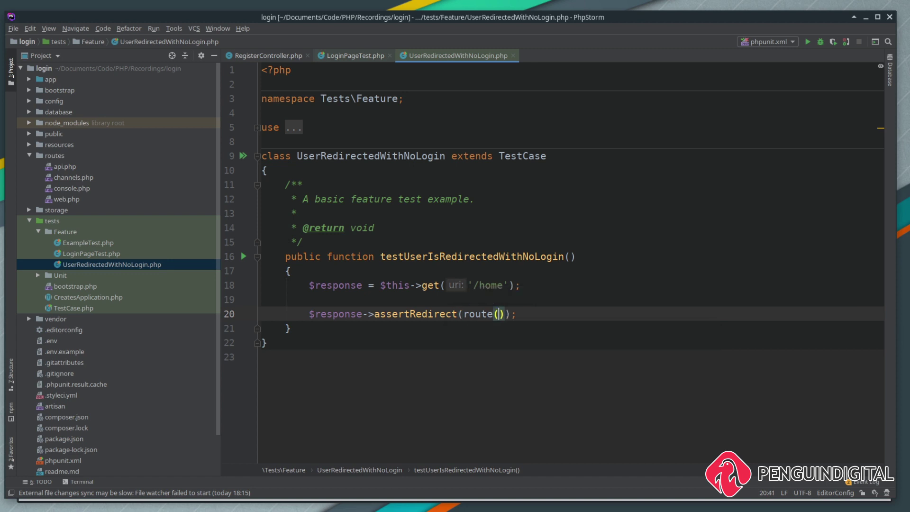
pyautogui.write("'lo")
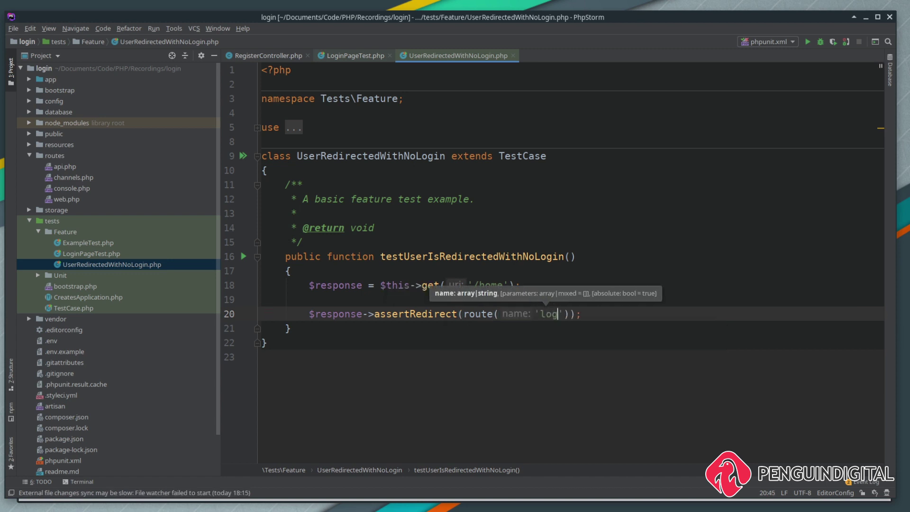
pyautogui.write('gin')
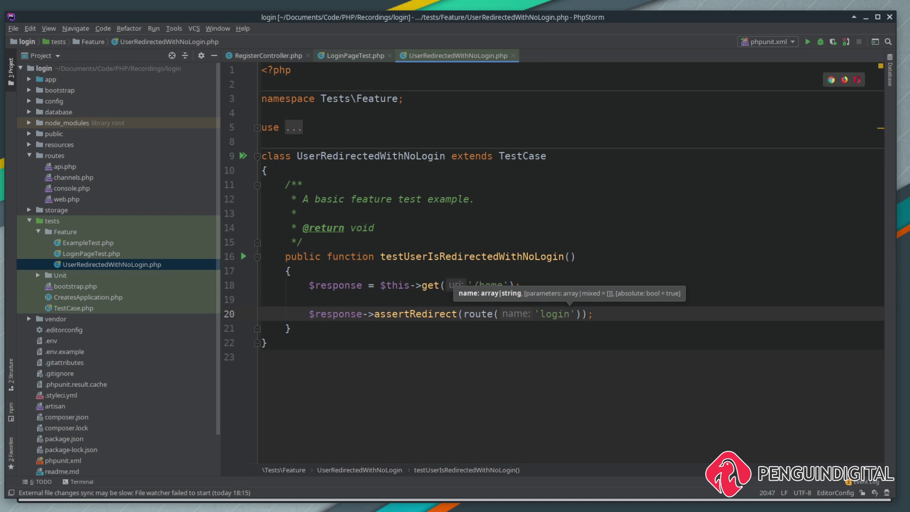
pyautogui.hotkey('alt', 'Tab')
pyautogui.press('Up')
pyautogui.press('Up')
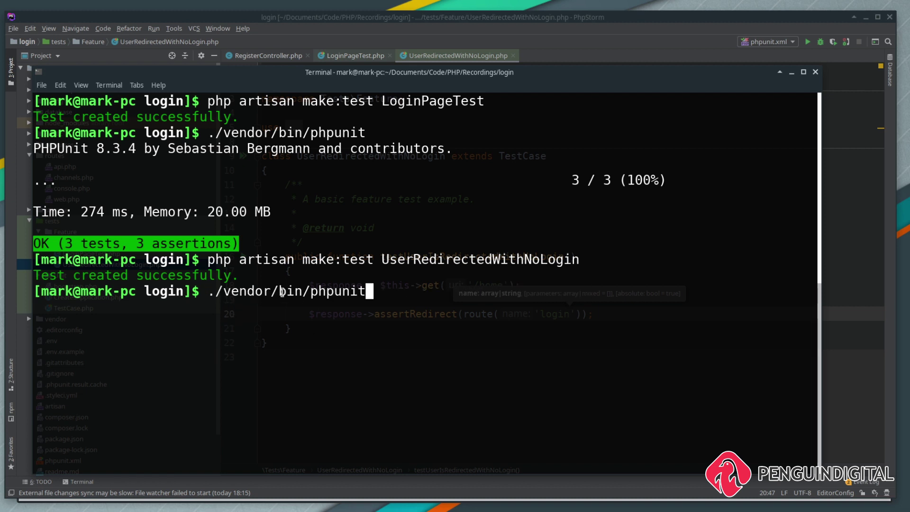
# Rerun ./vendor/bin/phpunit, passing with OK, 3 tests and 3 assertions
pyautogui.press('Return')
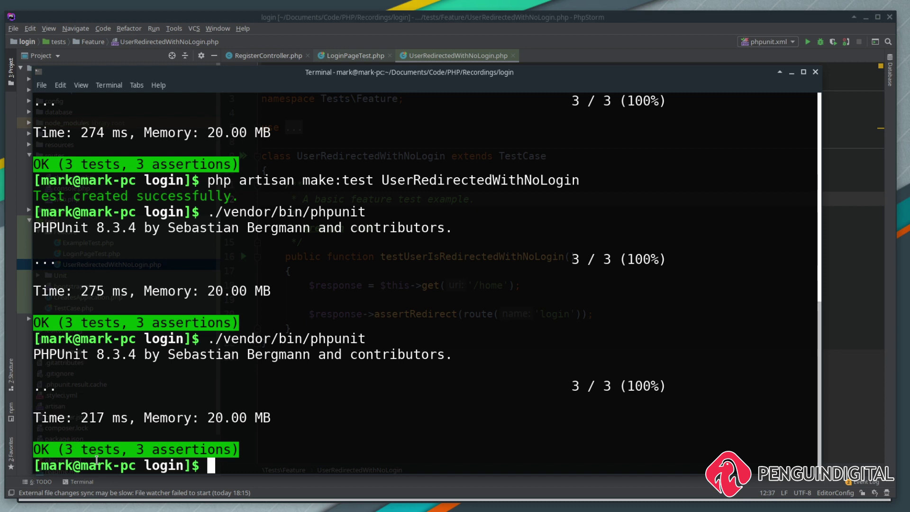
# Back in the editor, append Test to the class name, making it UserRedirectedWithNoLoginTest
pyautogui.hotkey('alt', 'Tab')
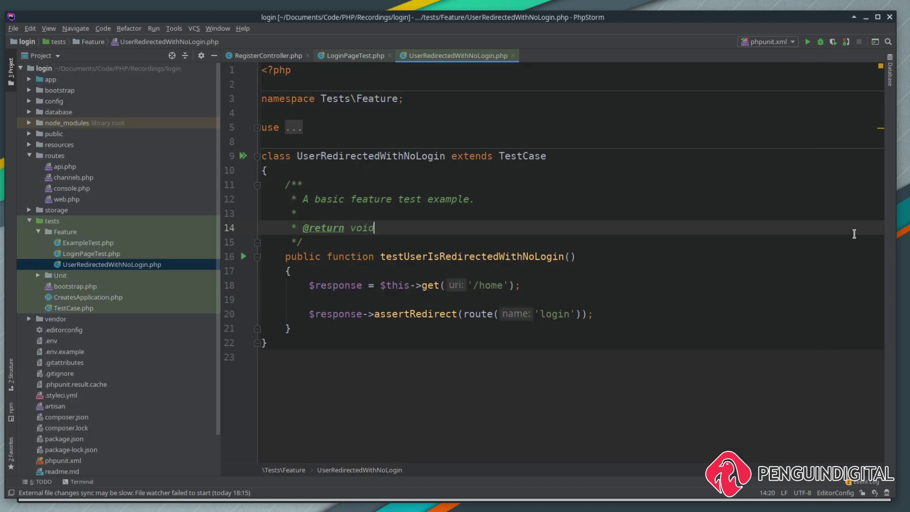
pyautogui.click(502, 158)
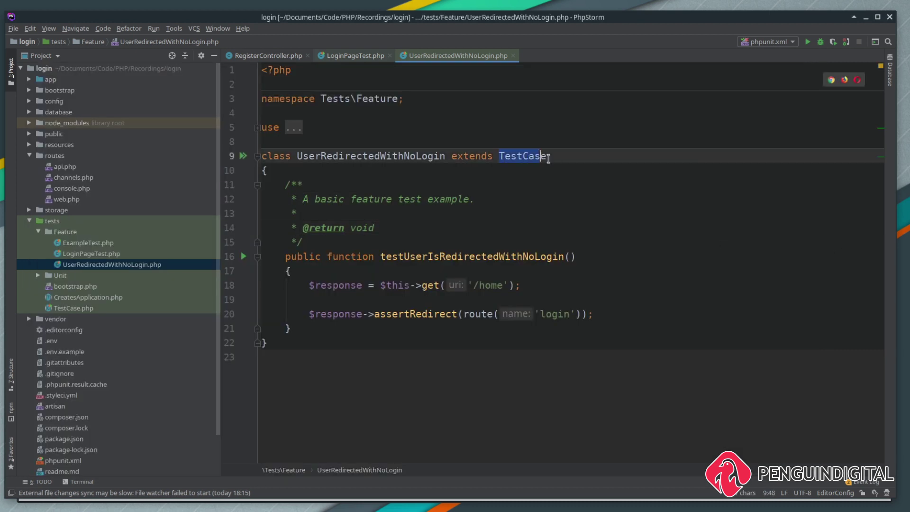
pyautogui.click(569, 168)
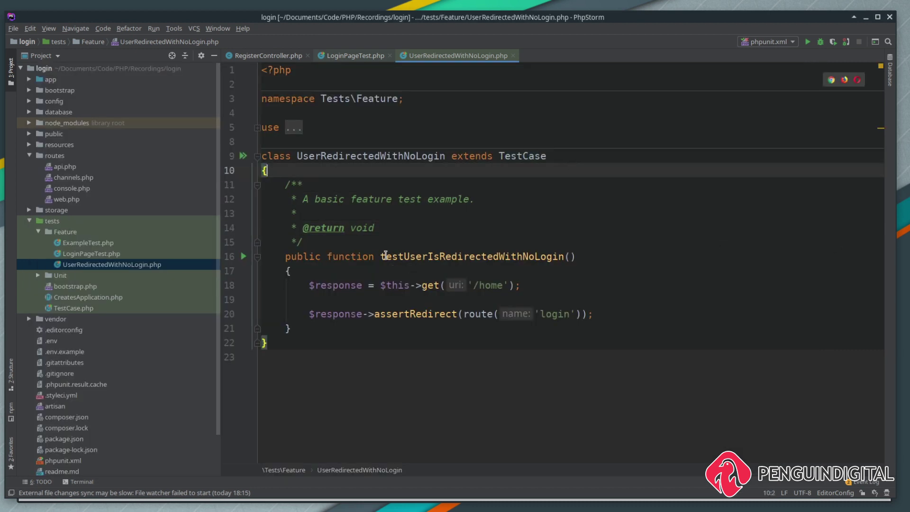
pyautogui.moveTo(380, 256); pyautogui.dragTo(403, 256)
pyautogui.click(398, 296)
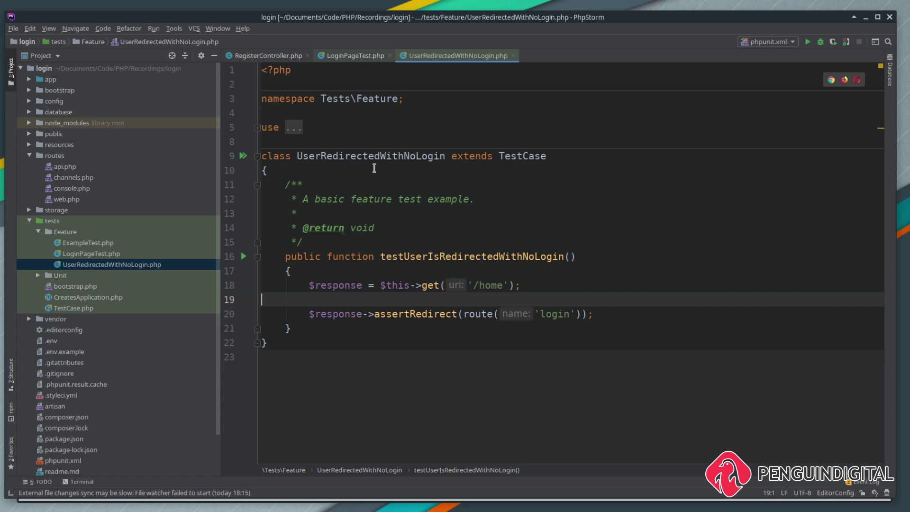
pyautogui.click(441, 158)
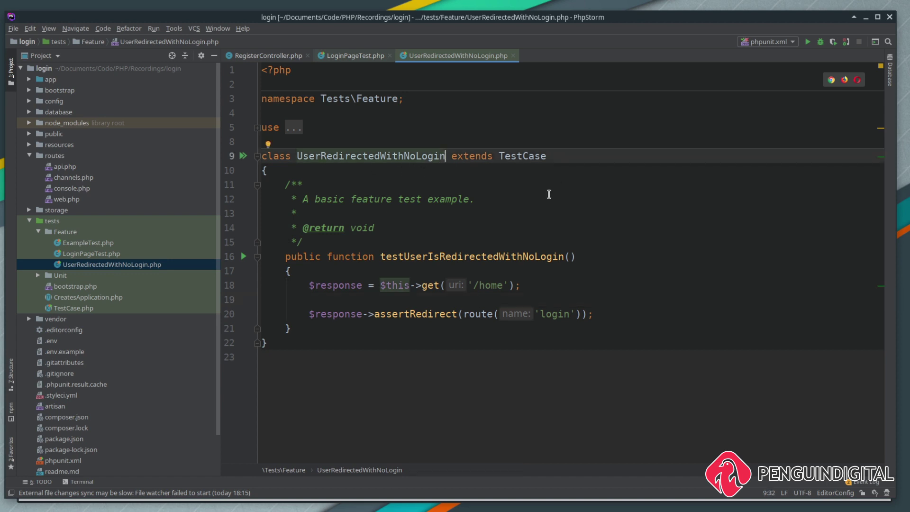
pyautogui.write('Test')
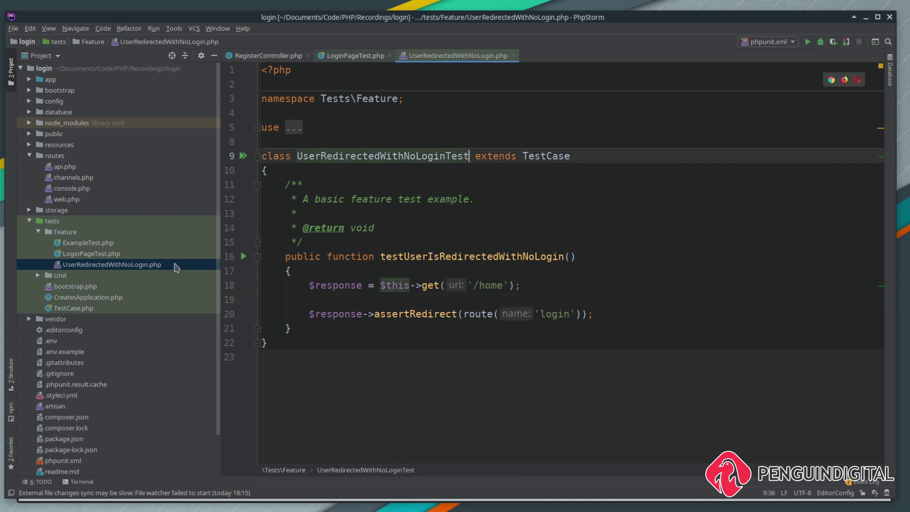
# Rename the class file to UserRedirectedWithNoLoginTest.php with Refactor > Rename
pyautogui.rightClick(130, 265)
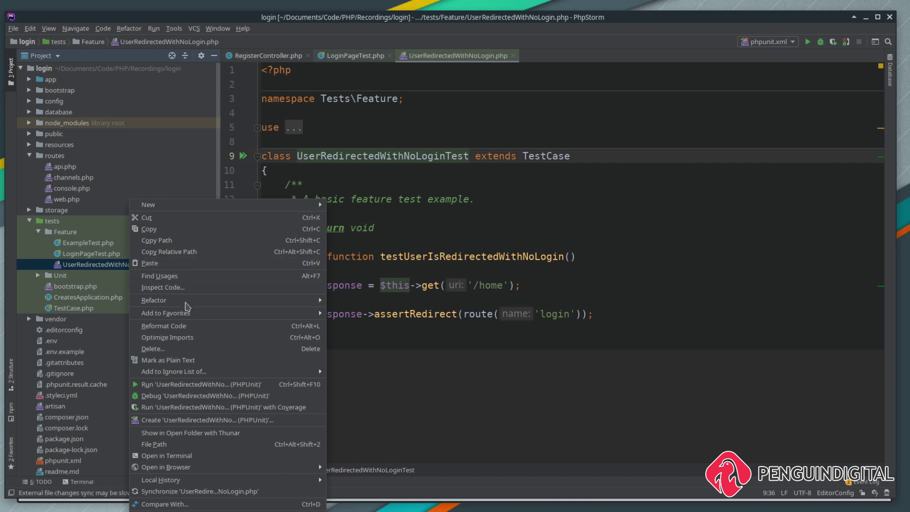
pyautogui.click(350, 303)
pyautogui.write('Test.php')
pyautogui.press('Return')
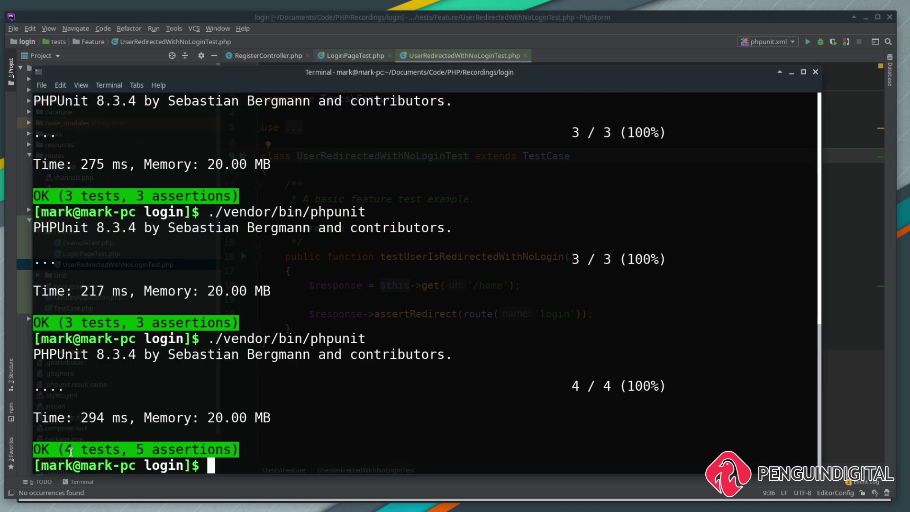
pyautogui.moveTo(73, 450); pyautogui.dragTo(161, 456)
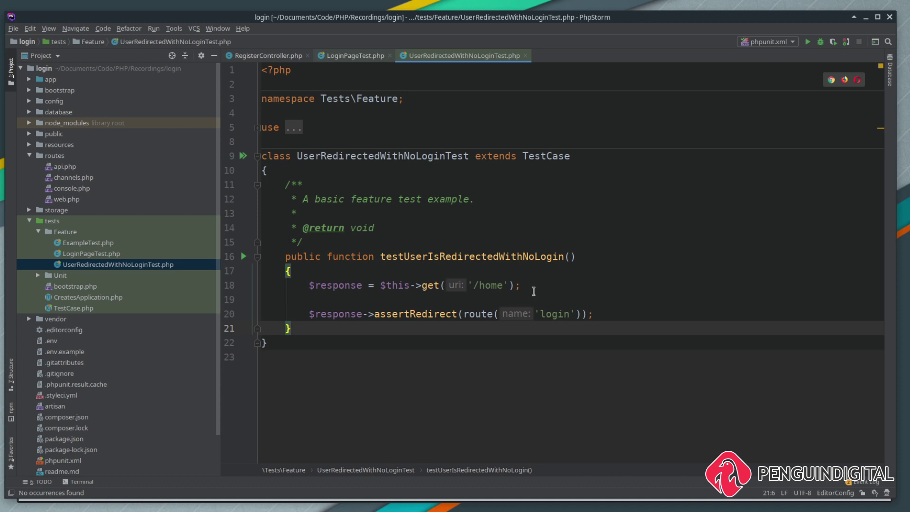
pyautogui.click(382, 301)
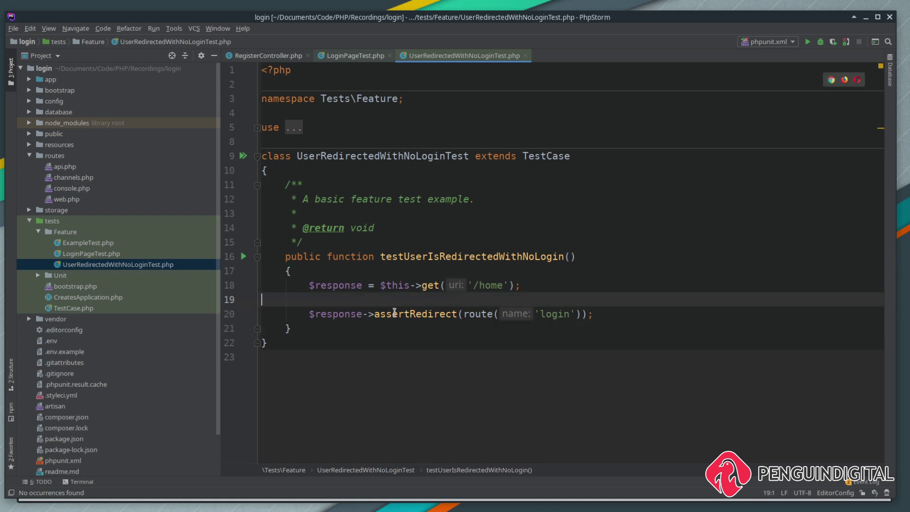